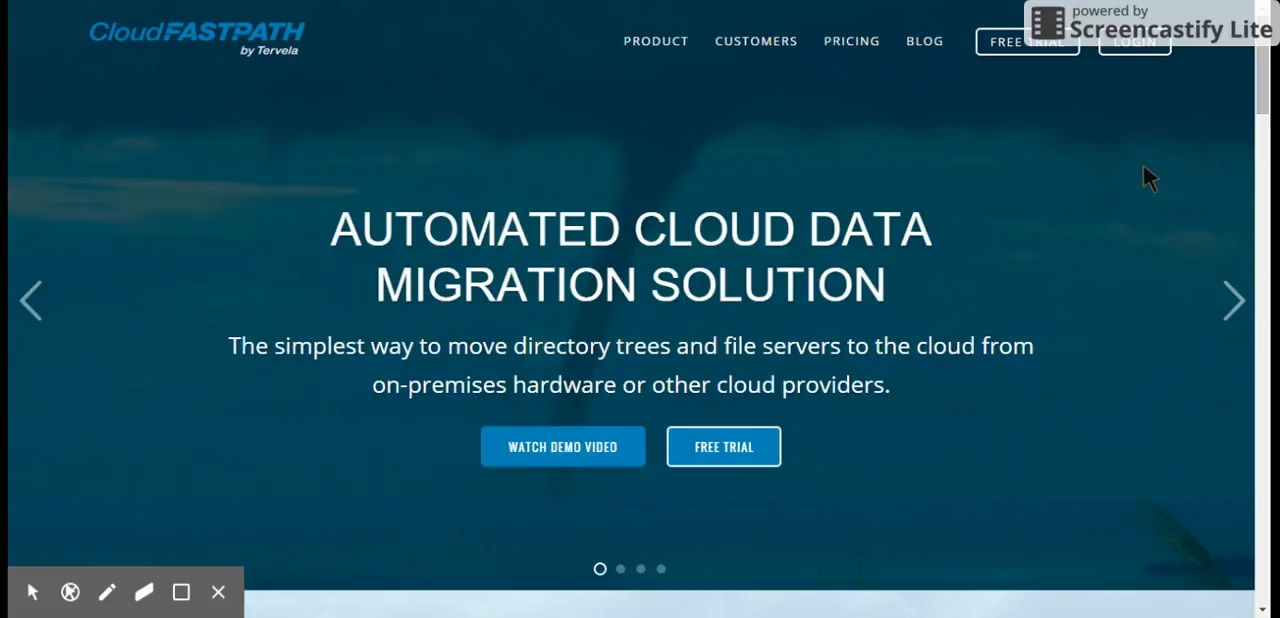
- Open the Cloud FastPath login page and log in with the prefilled account credentials
{"action": "left_click", "coordinate": [1142, 50]}
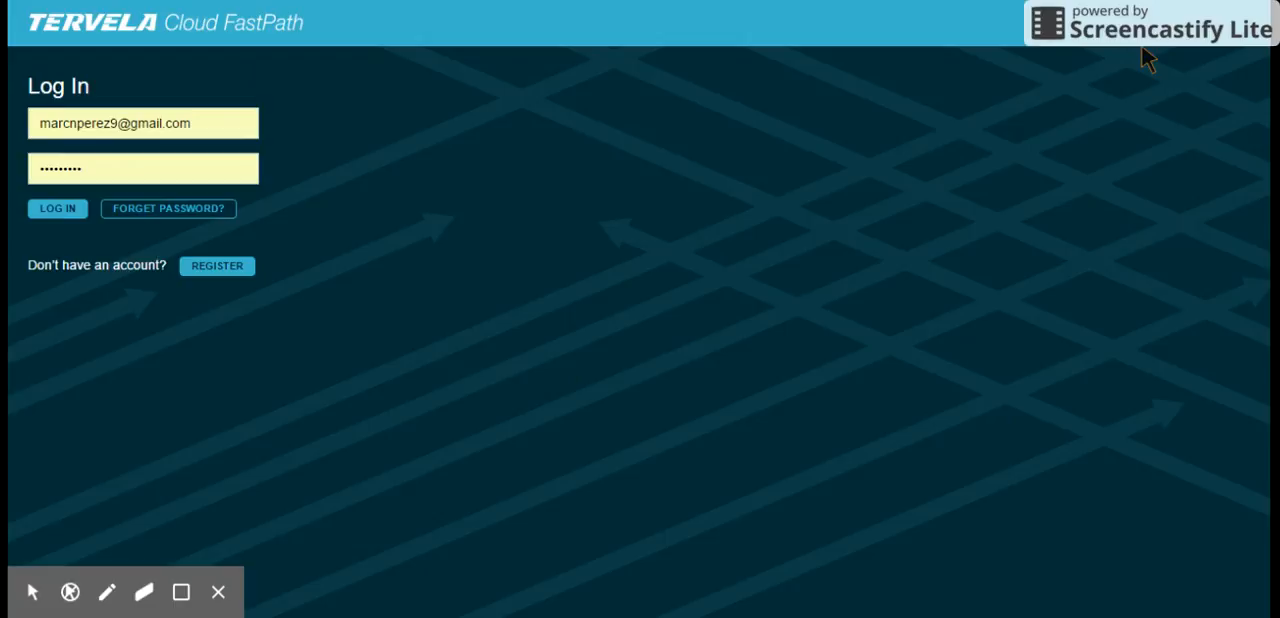
{"action": "left_click", "coordinate": [68, 215]}
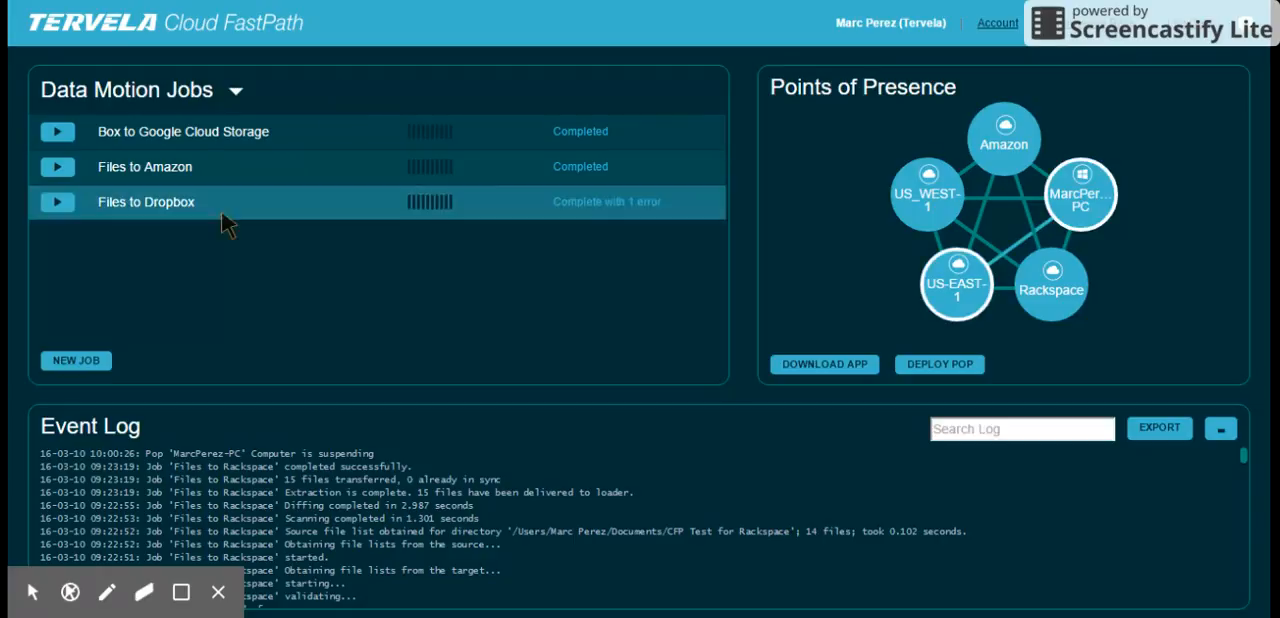
- Create a data motion job named "Job Files to Rackspace" and assign the Rackspace Object Store system as its target
{"action": "left_click", "coordinate": [102, 356]}
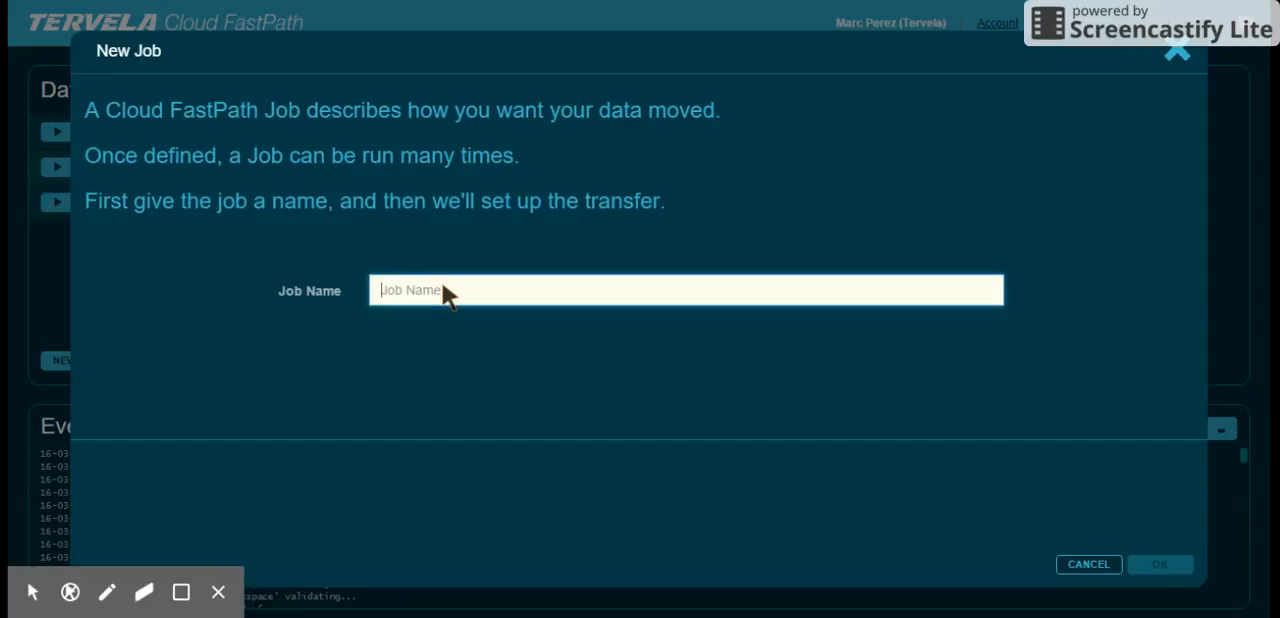
{"action": "type", "text": "Job Files to Rackspace"}
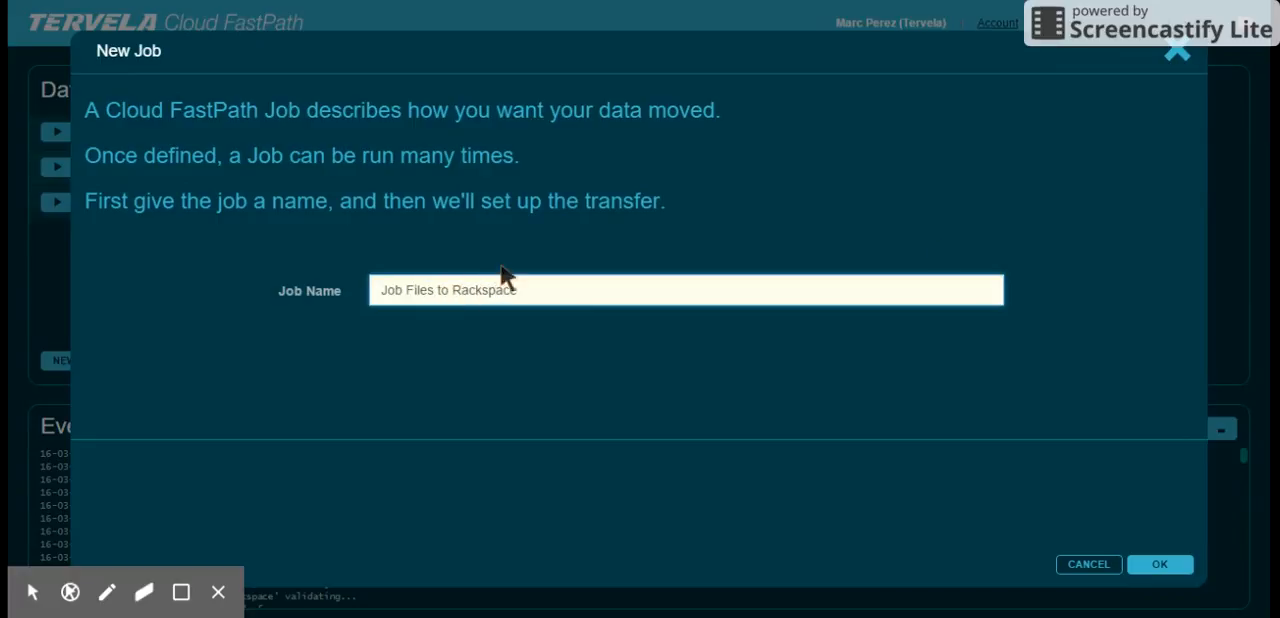
{"action": "left_click", "coordinate": [1159, 566]}
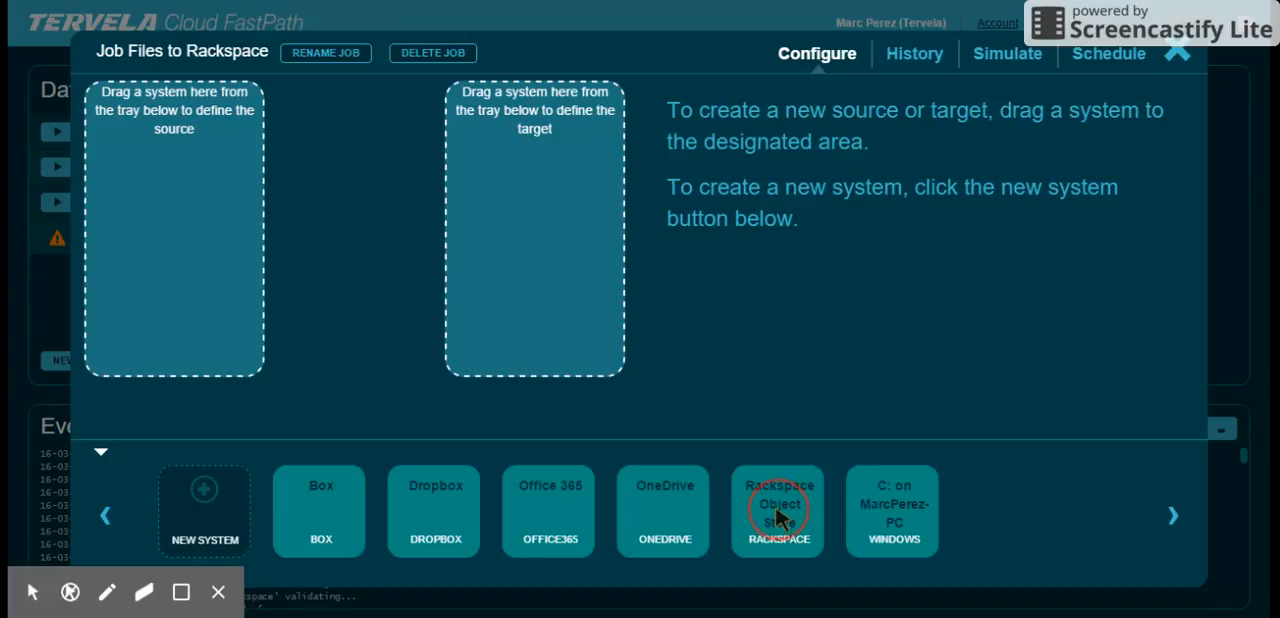
{"action": "left_click_drag", "start_coordinate": [775, 505], "coordinate": [531, 214]}
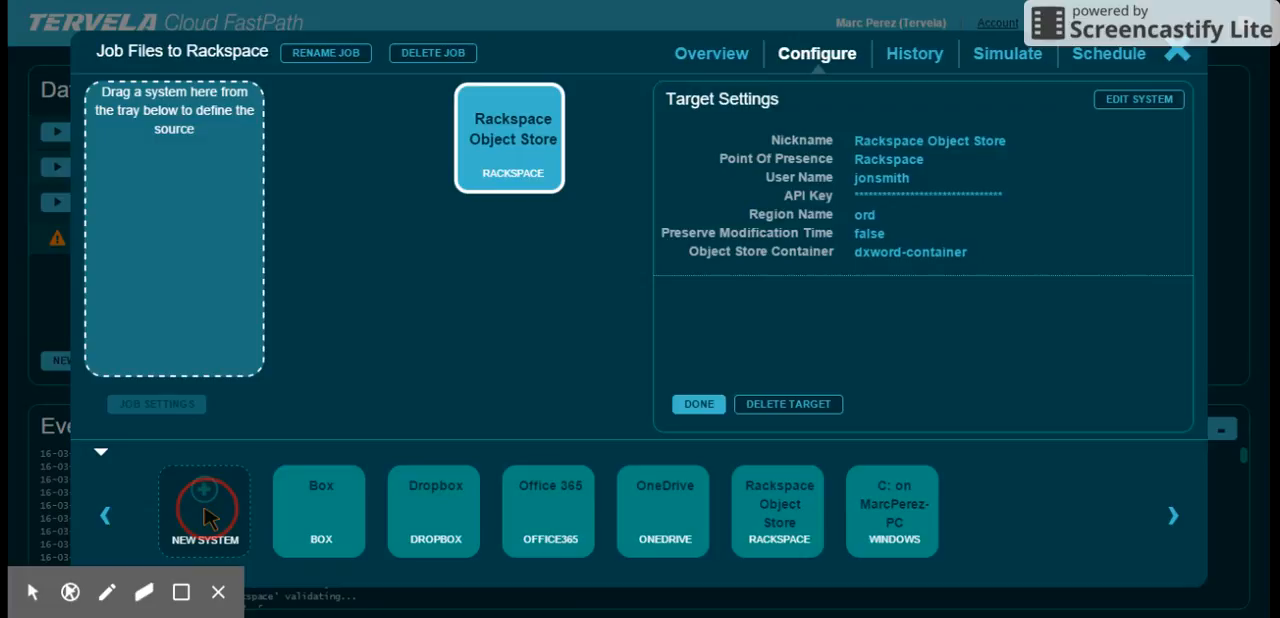
- Add a new Windows Drive or Share system hosted on the PC's point of presence, using Local Fixed Disk Windows7_OS (C:)
{"action": "left_click", "coordinate": [205, 515]}
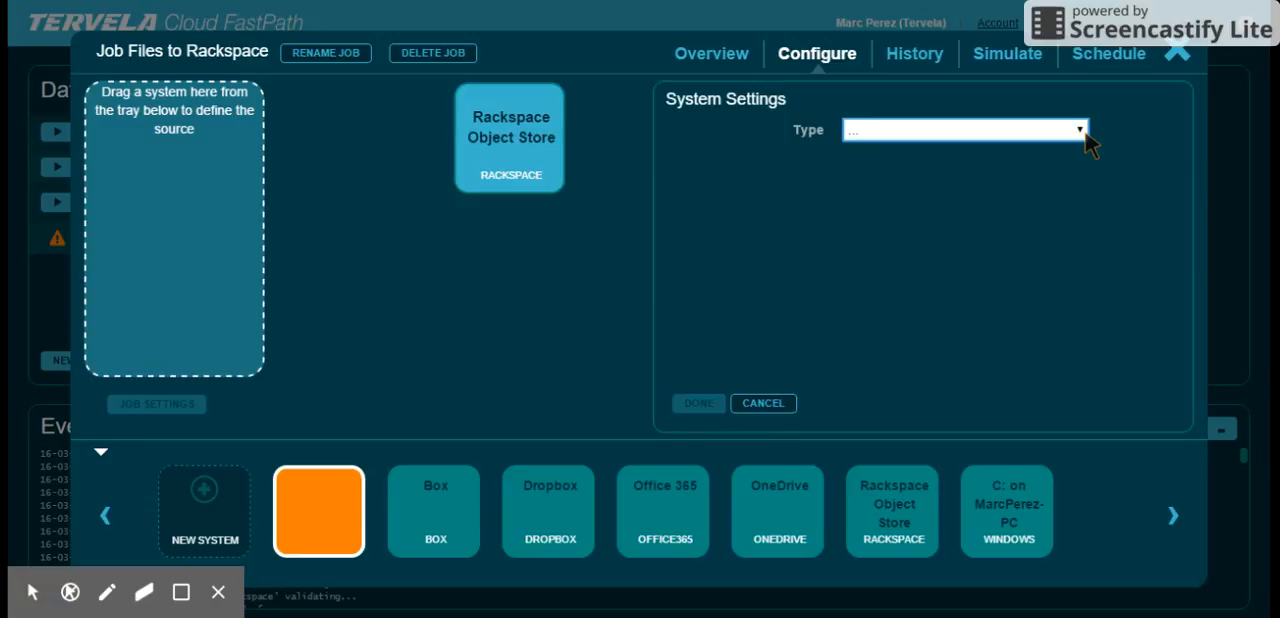
{"action": "left_click", "coordinate": [1008, 250]}
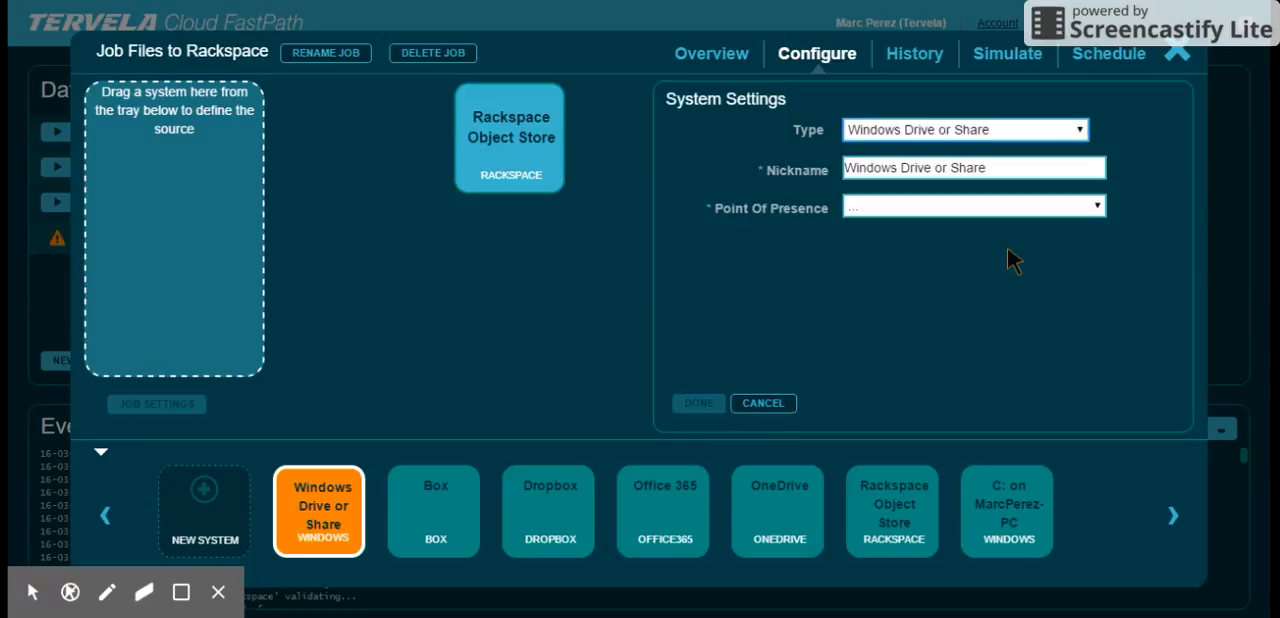
{"action": "left_click", "coordinate": [1043, 206]}
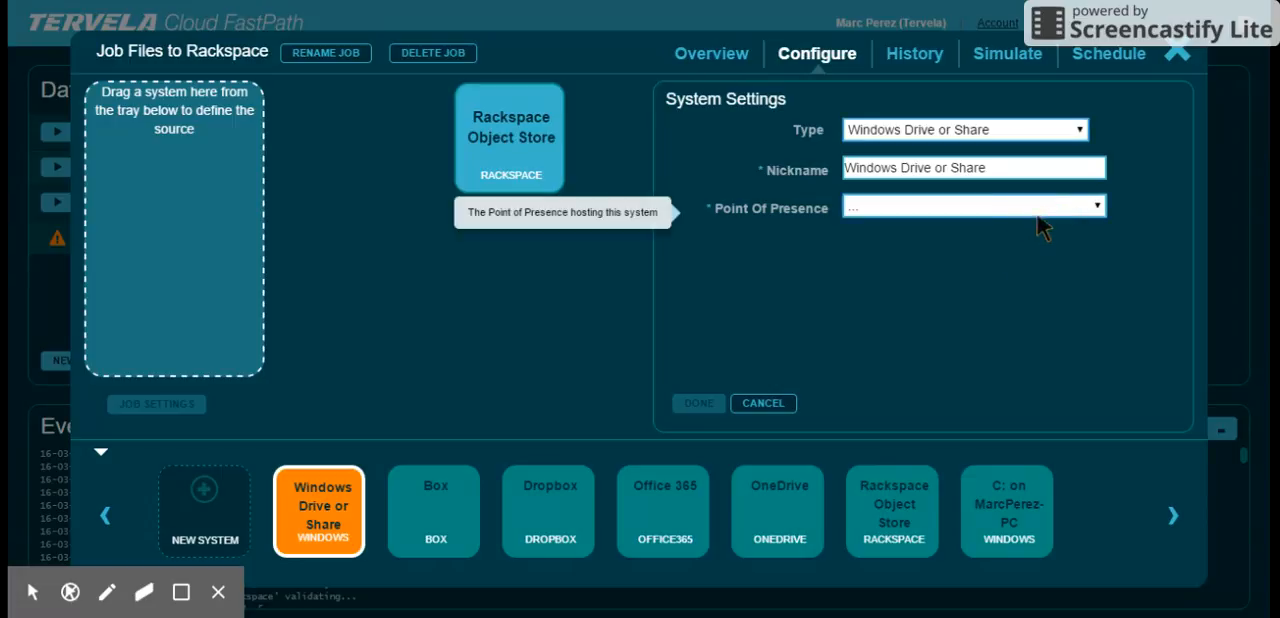
{"action": "left_click", "coordinate": [1043, 226]}
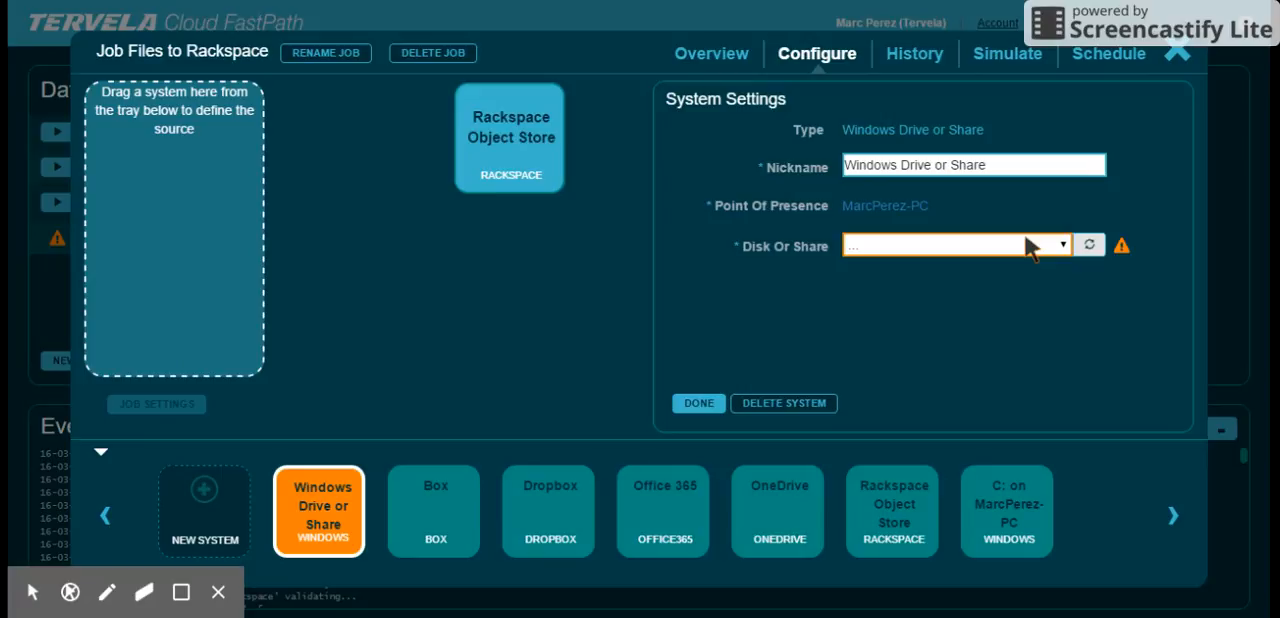
{"action": "left_click", "coordinate": [1023, 244]}
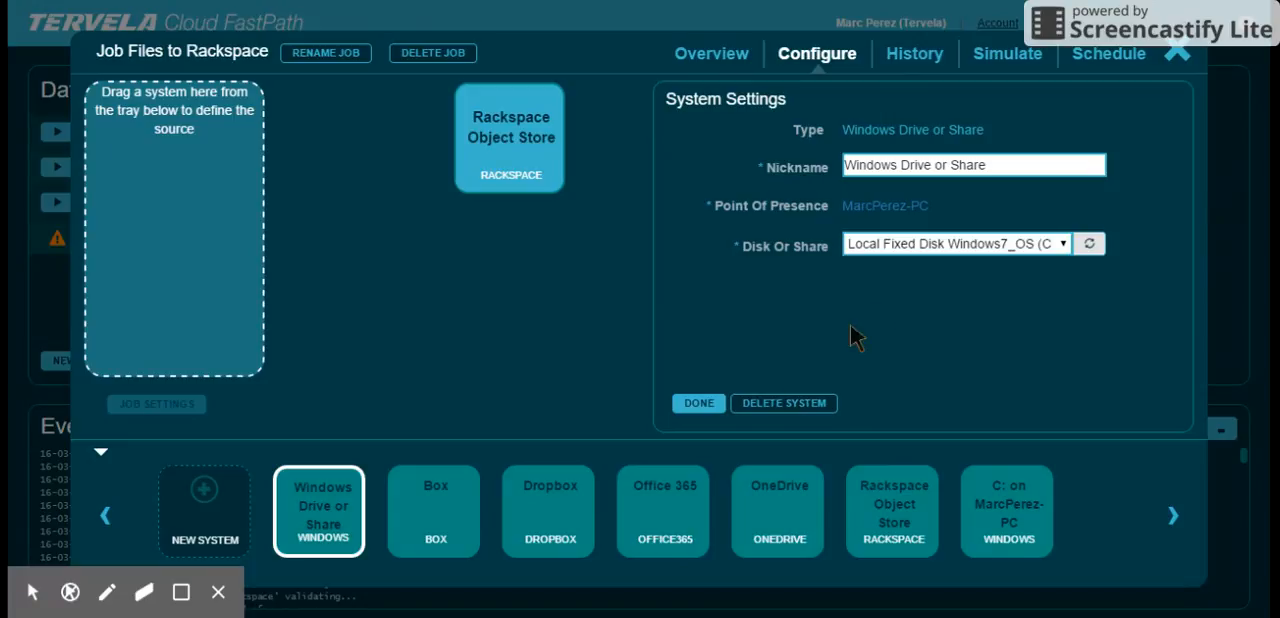
- Assign the new Windows Drive or Share system as the job's source and browse its files to the personal profile folder under Users
{"action": "left_click", "coordinate": [315, 505]}
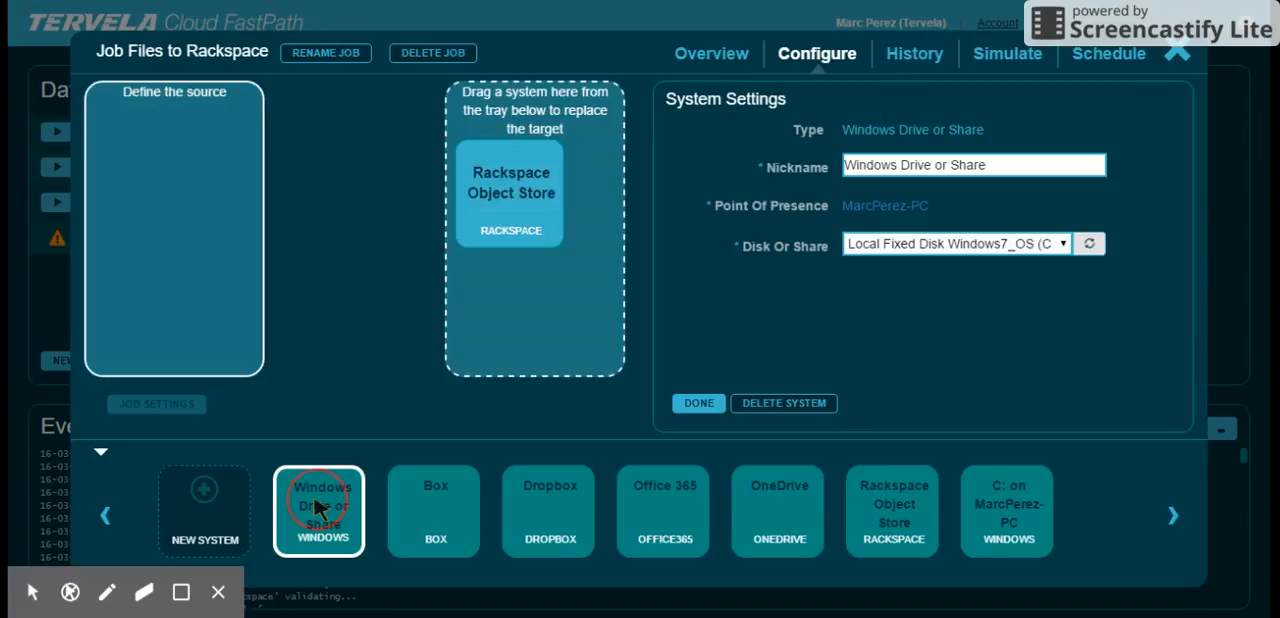
{"action": "left_click", "coordinate": [171, 229]}
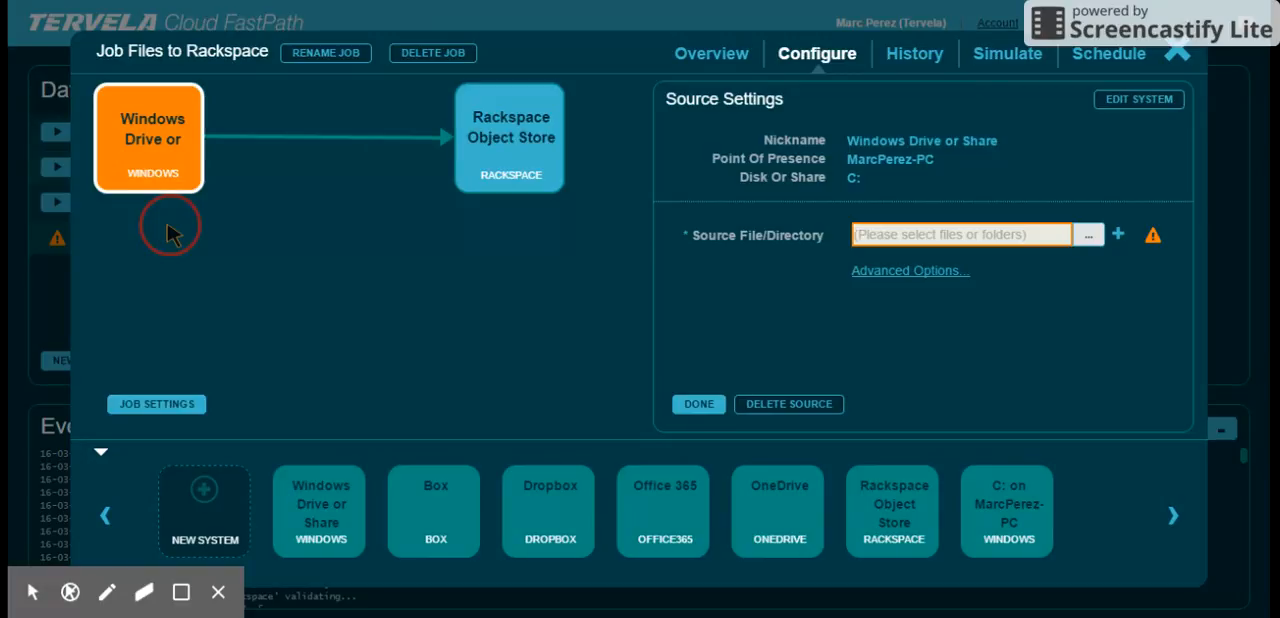
{"action": "left_click", "coordinate": [1086, 236]}
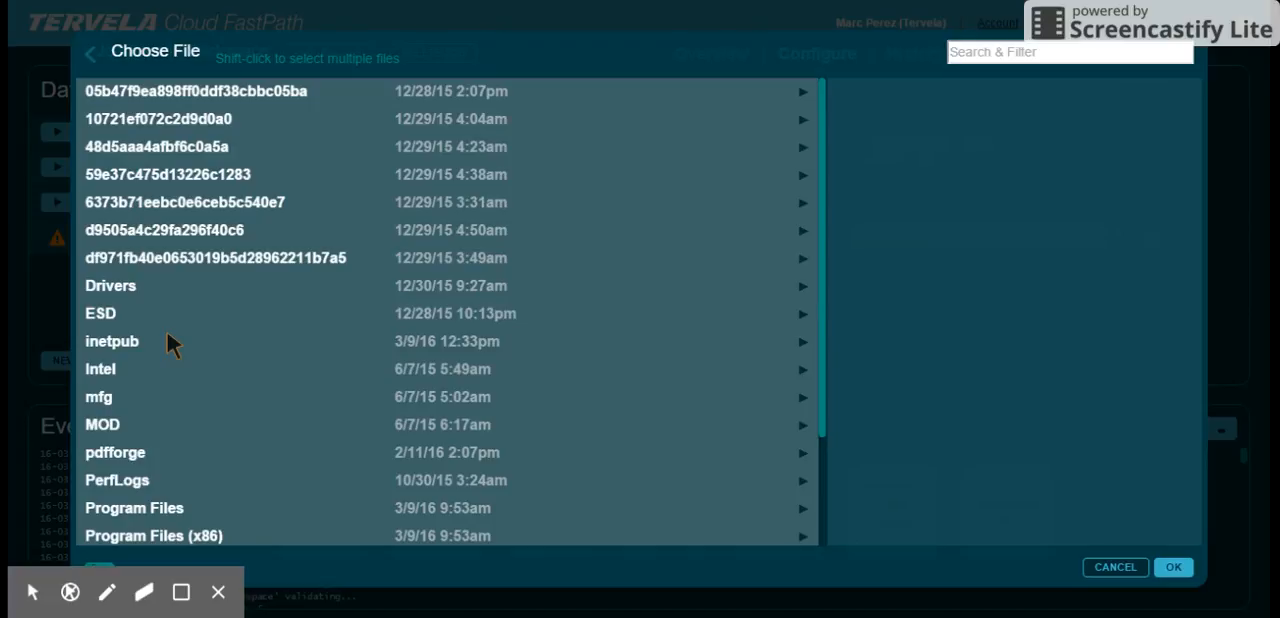
{"action": "scroll", "coordinate": [168, 337], "scroll_direction": "down", "scroll_amount": 3}
{"action": "left_click", "coordinate": [126, 480]}
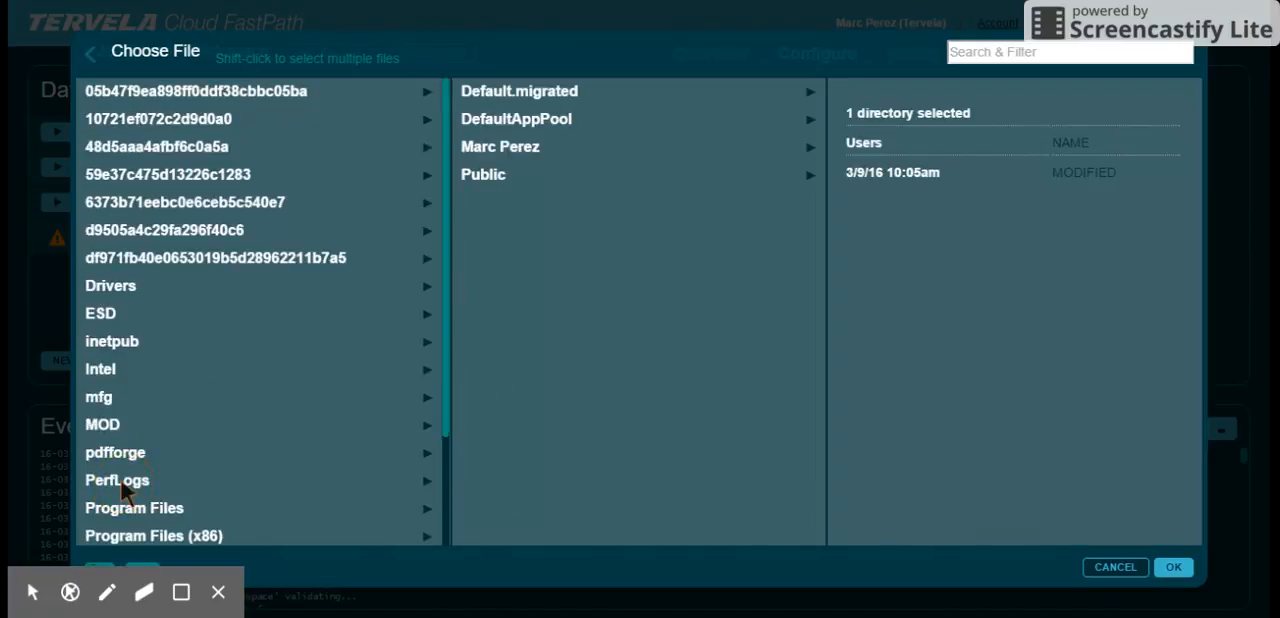
{"action": "left_click", "coordinate": [526, 148]}
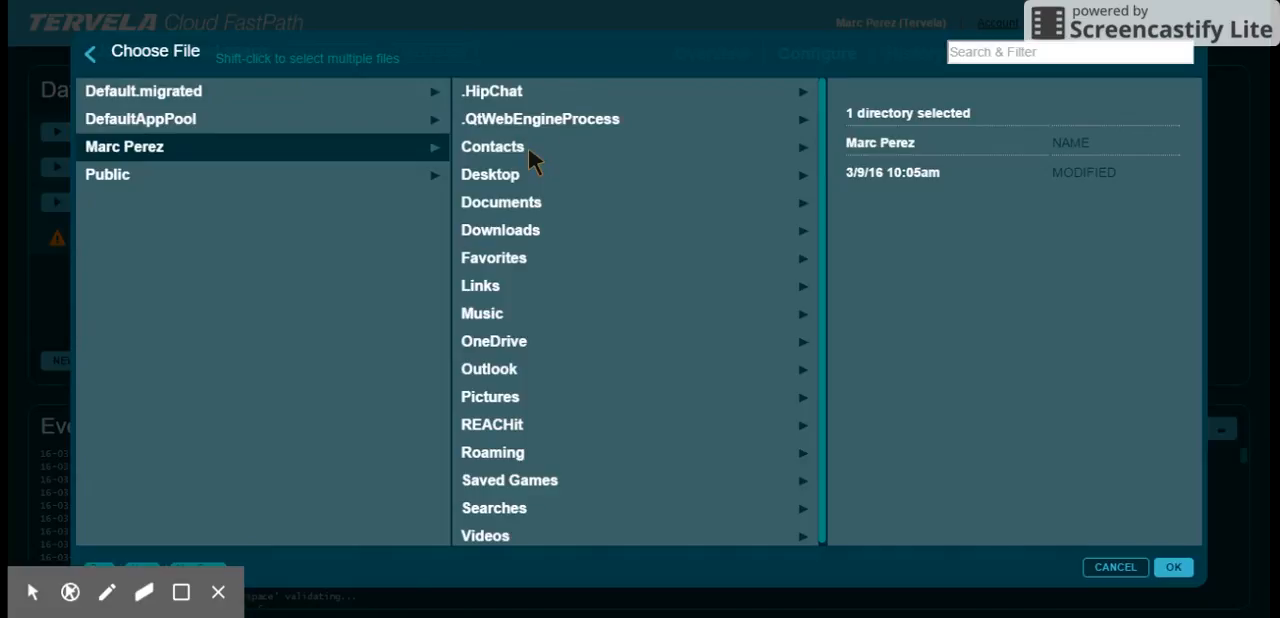
- Try selecting several directories at once in the profile folder, first Contacts through Outlook, and then REACHit and Favorites
{"action": "left_click", "coordinate": [520, 153], "text": "shift"}
{"action": "left_click", "coordinate": [521, 368], "text": "shift"}
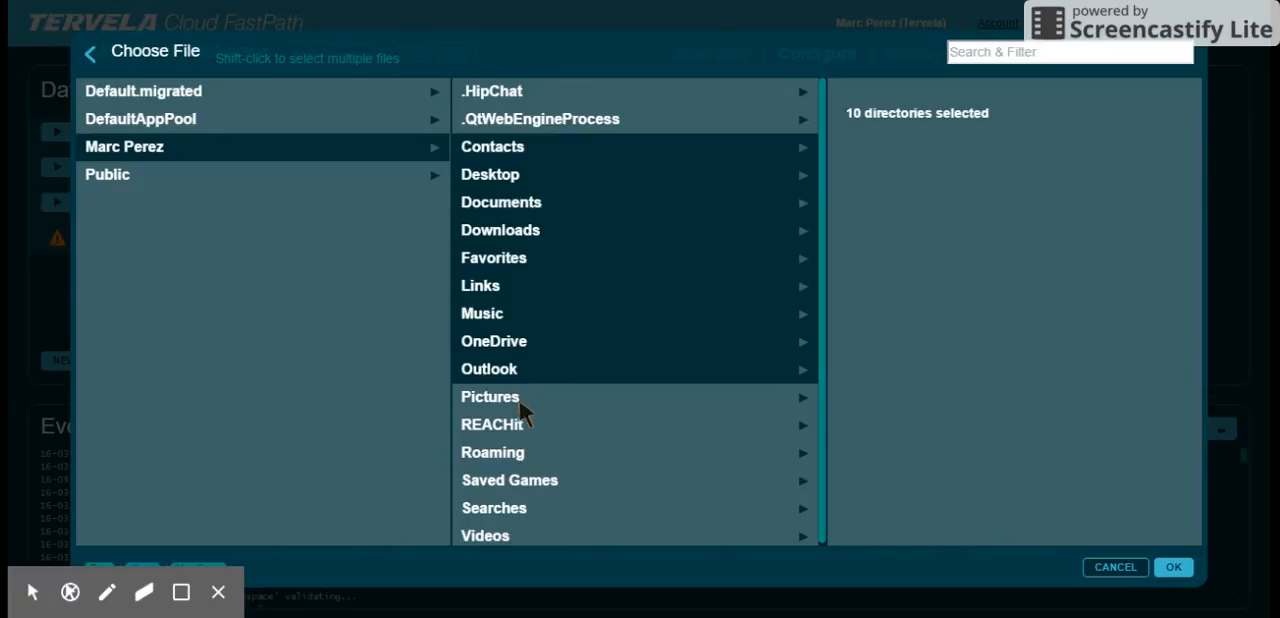
{"action": "left_click", "coordinate": [515, 430]}
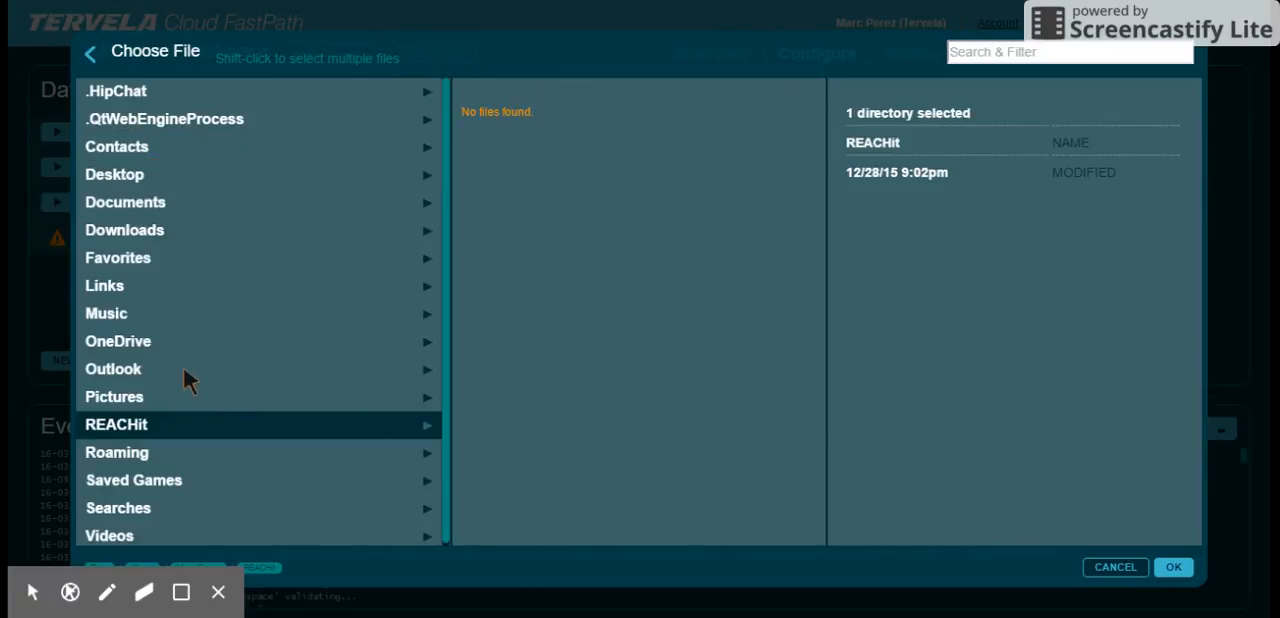
{"action": "left_click", "coordinate": [137, 262], "text": "ctrl"}
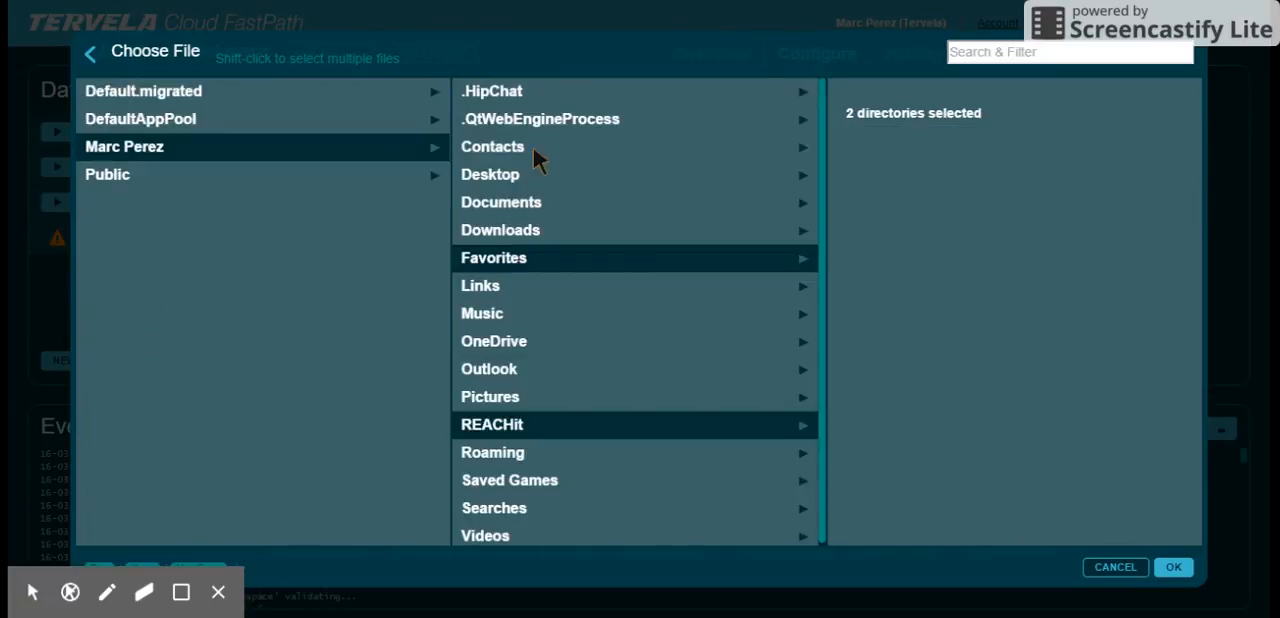
- Set the source directory to the "CFP Job - Rackspace" folder inside Documents and close the job configuration
{"action": "left_click", "coordinate": [503, 203]}
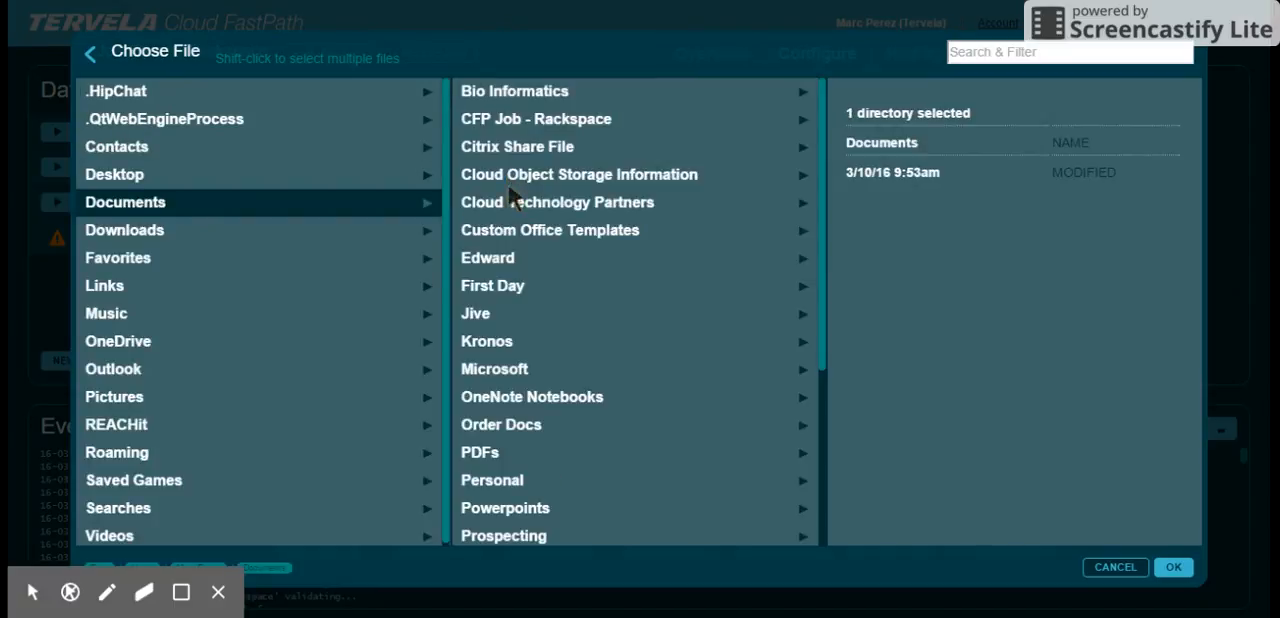
{"action": "left_click", "coordinate": [530, 120]}
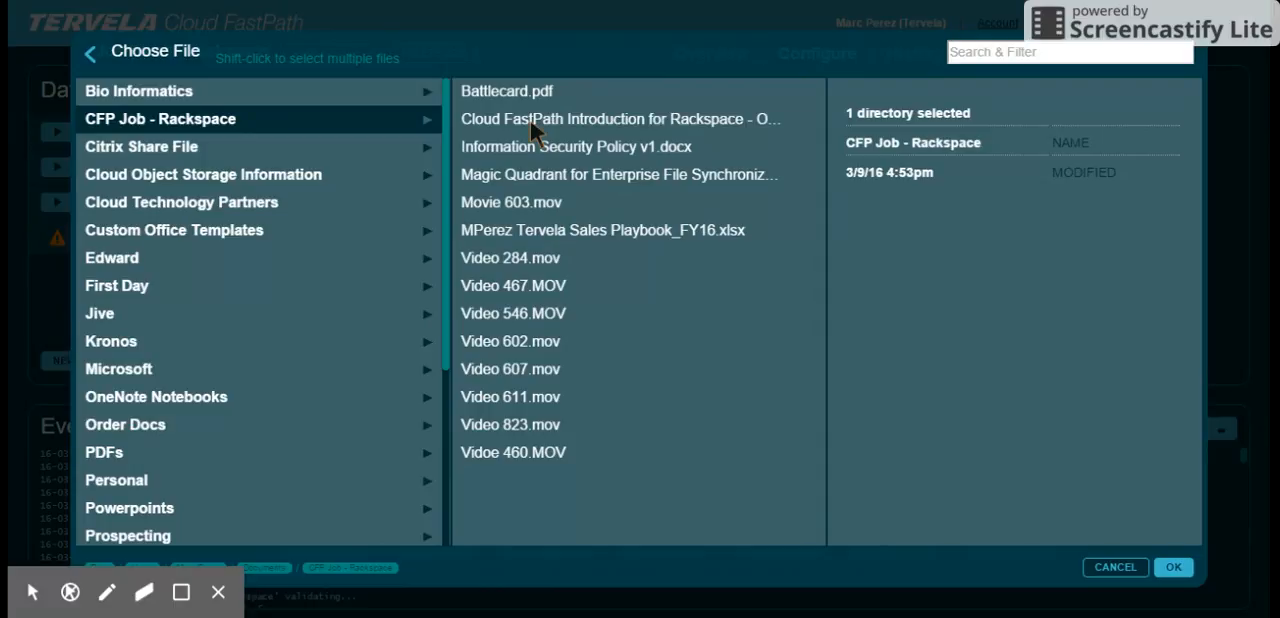
{"action": "left_click", "coordinate": [1173, 567]}
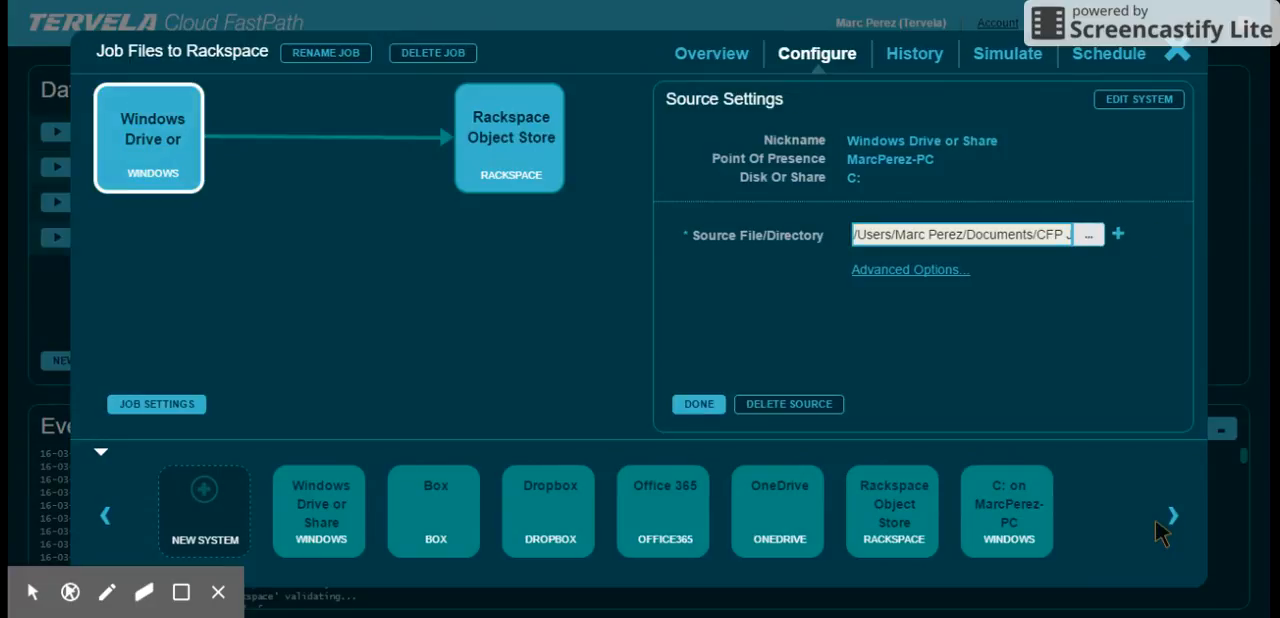
{"action": "left_click", "coordinate": [1178, 53]}
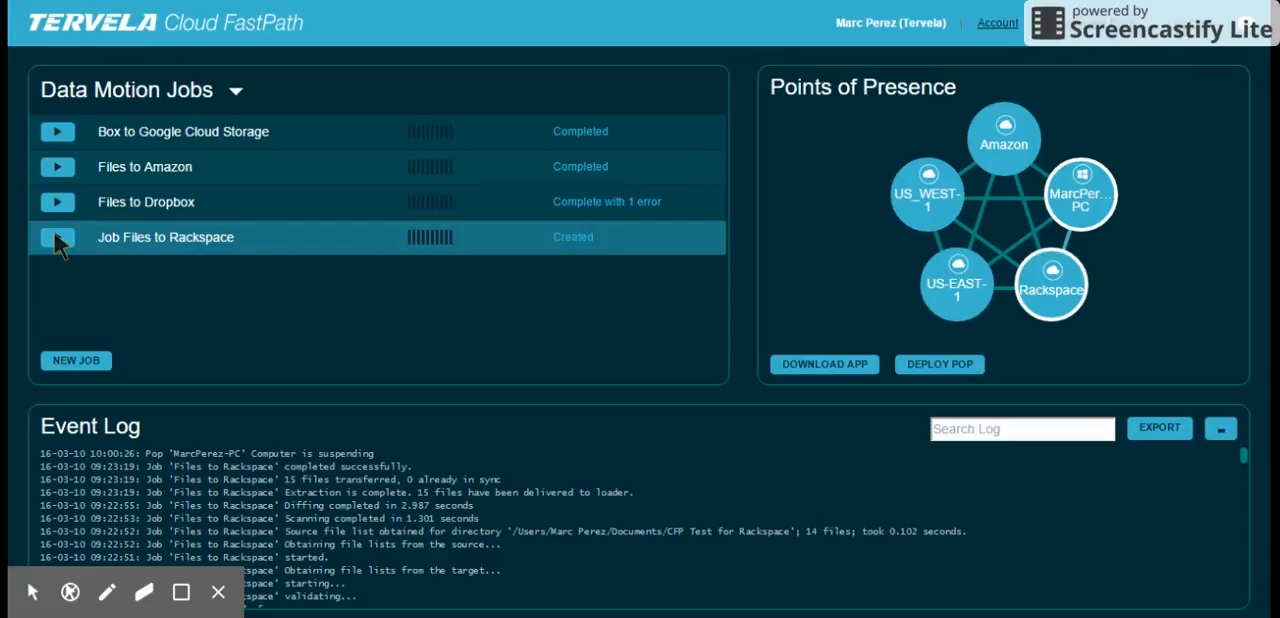
- Examine the scheduling options of Job Files to Rackspace, covering date and time schedules and triggering by another job
{"action": "left_click", "coordinate": [128, 241]}
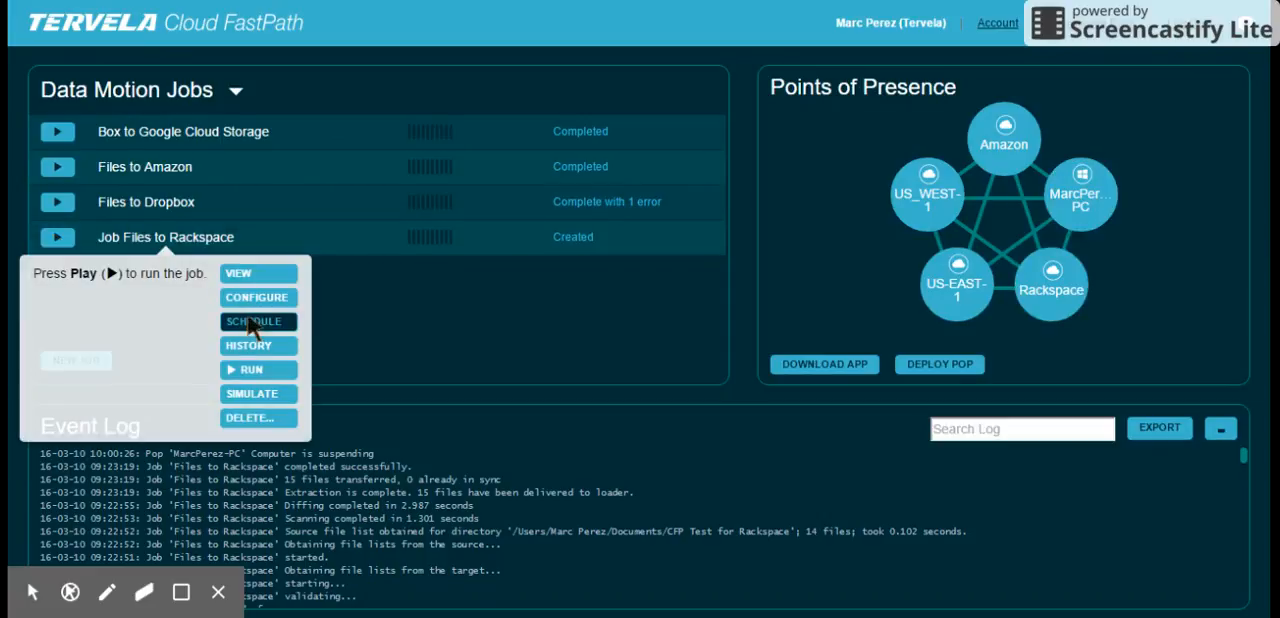
{"action": "left_click", "coordinate": [253, 323]}
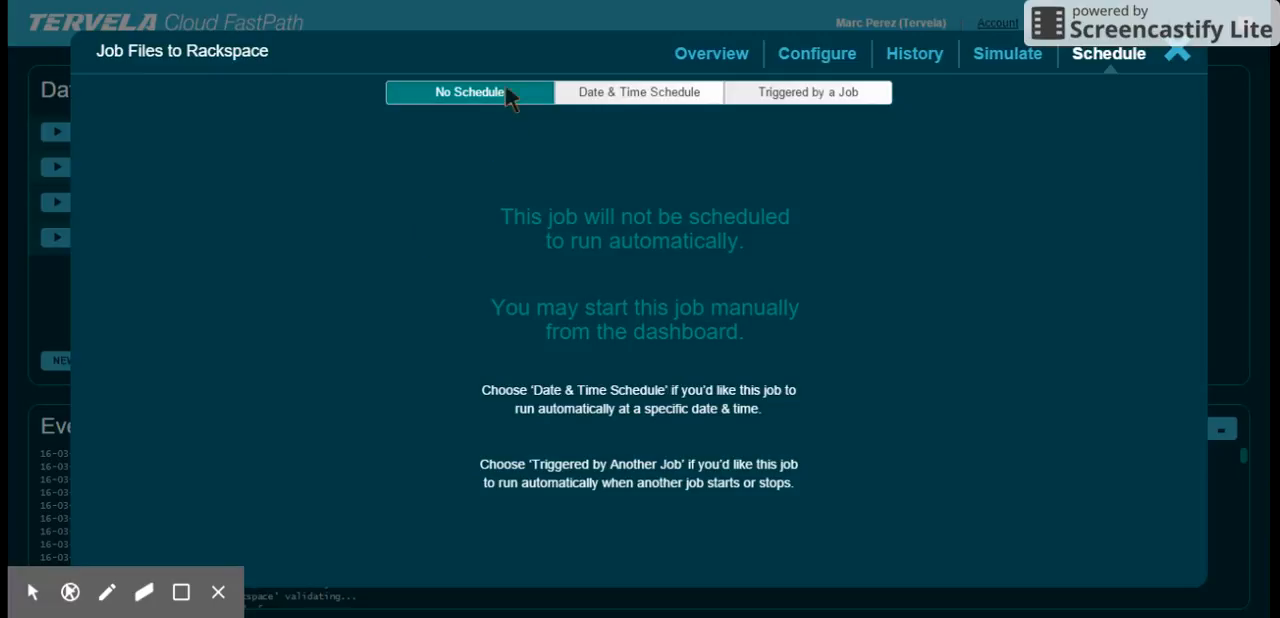
{"action": "left_click", "coordinate": [645, 95]}
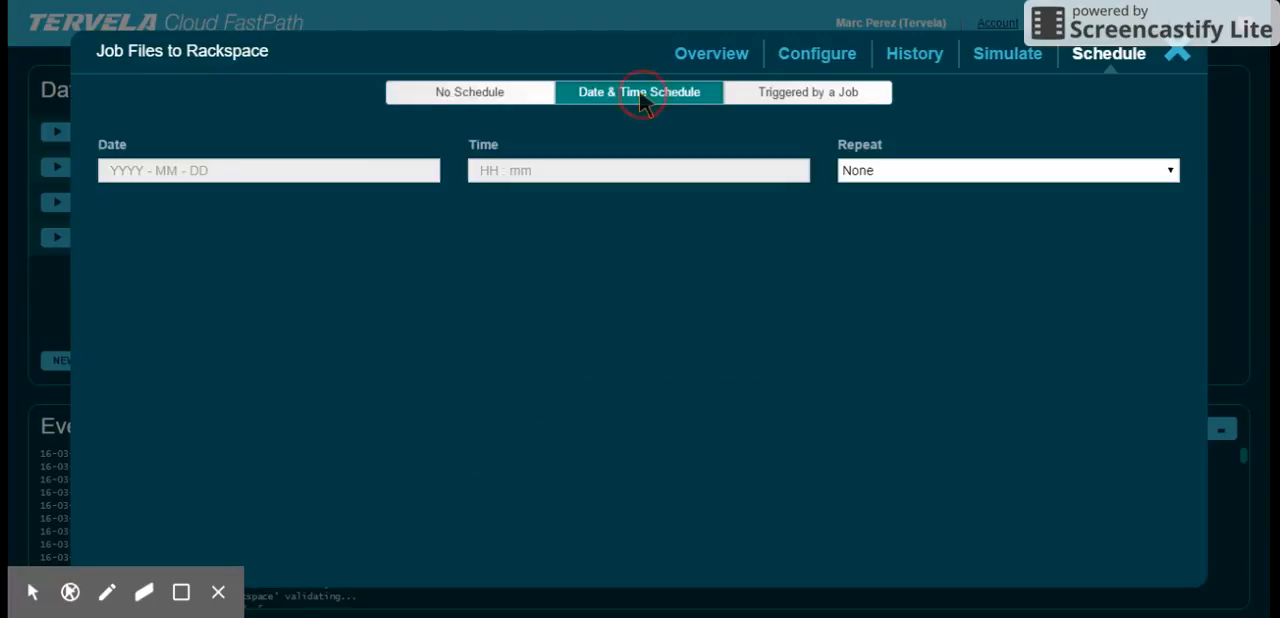
{"action": "left_click", "coordinate": [211, 174]}
{"action": "left_click", "coordinate": [590, 180]}
{"action": "left_click", "coordinate": [887, 171]}
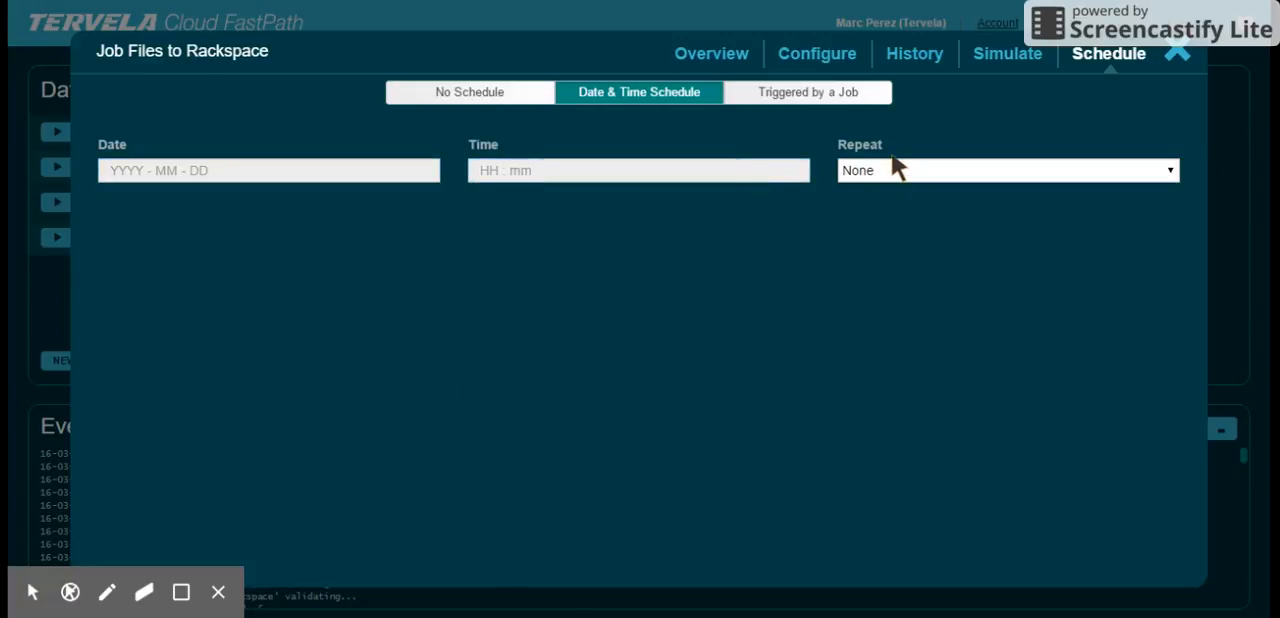
{"action": "left_click", "coordinate": [815, 95]}
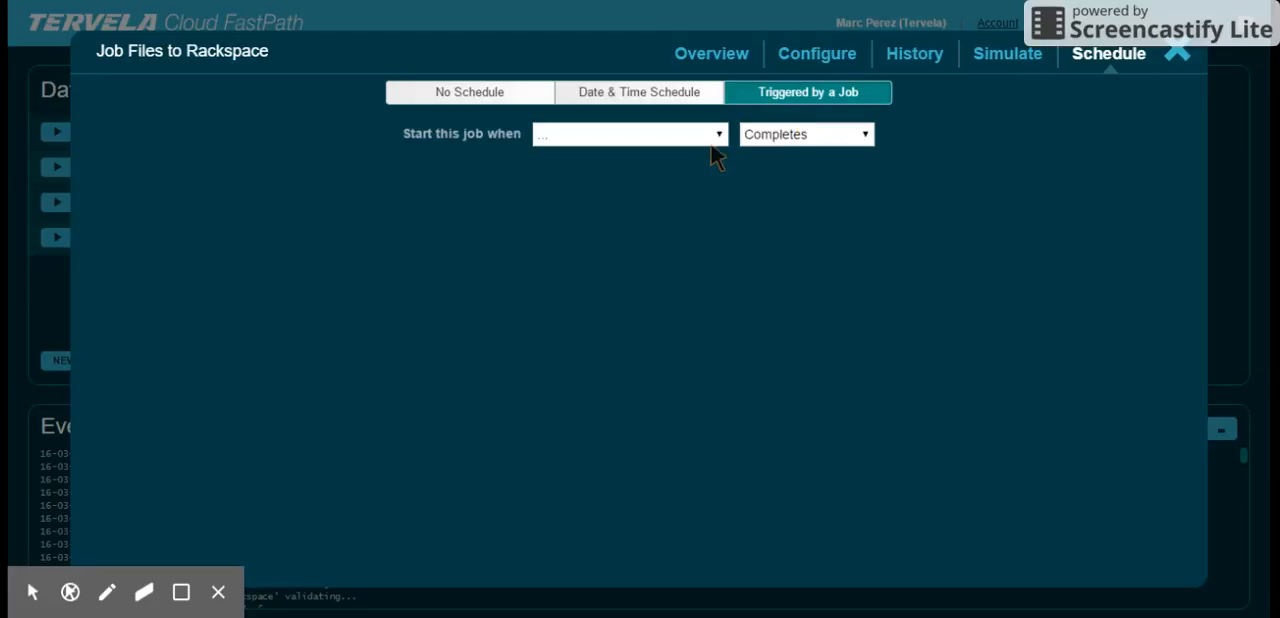
{"action": "left_click", "coordinate": [844, 145]}
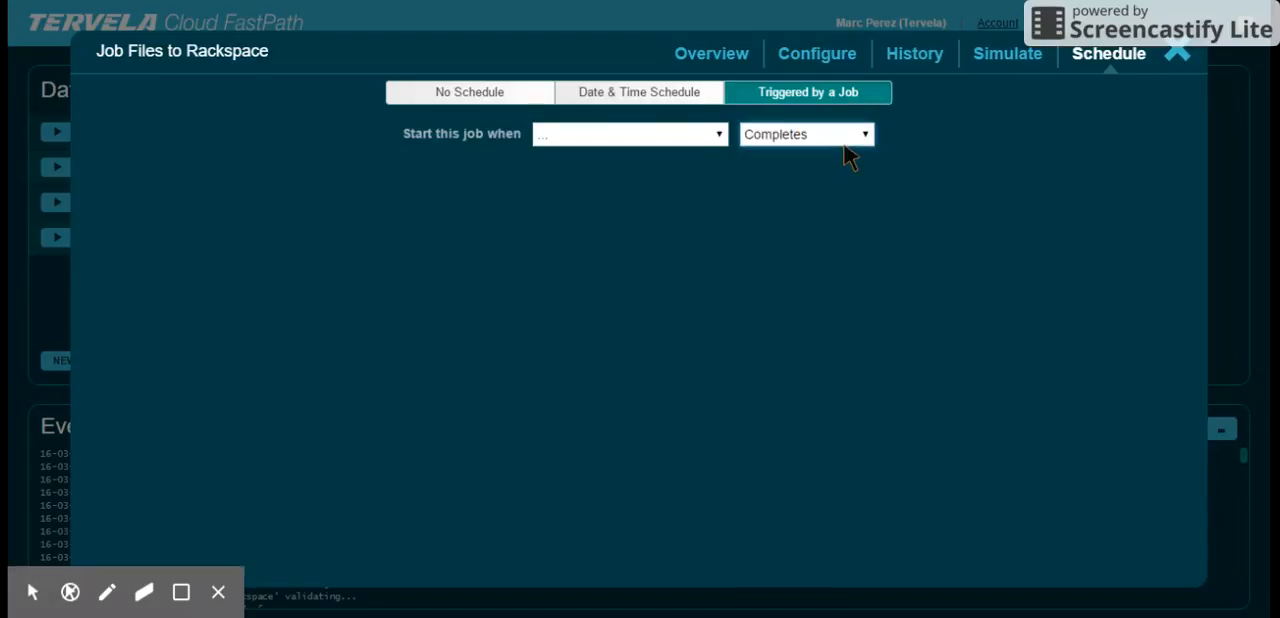
{"action": "left_click", "coordinate": [1176, 54]}
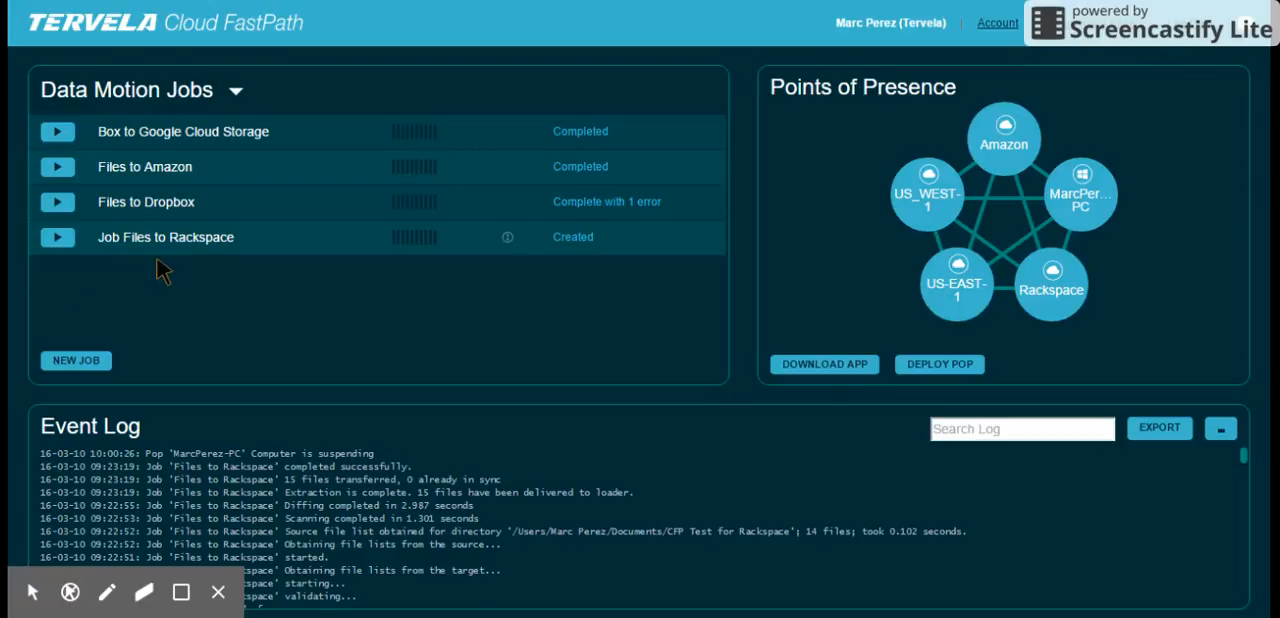
- Run Job Files to Rackspace and review its transfer statistics and run history
{"action": "left_click", "coordinate": [46, 234]}
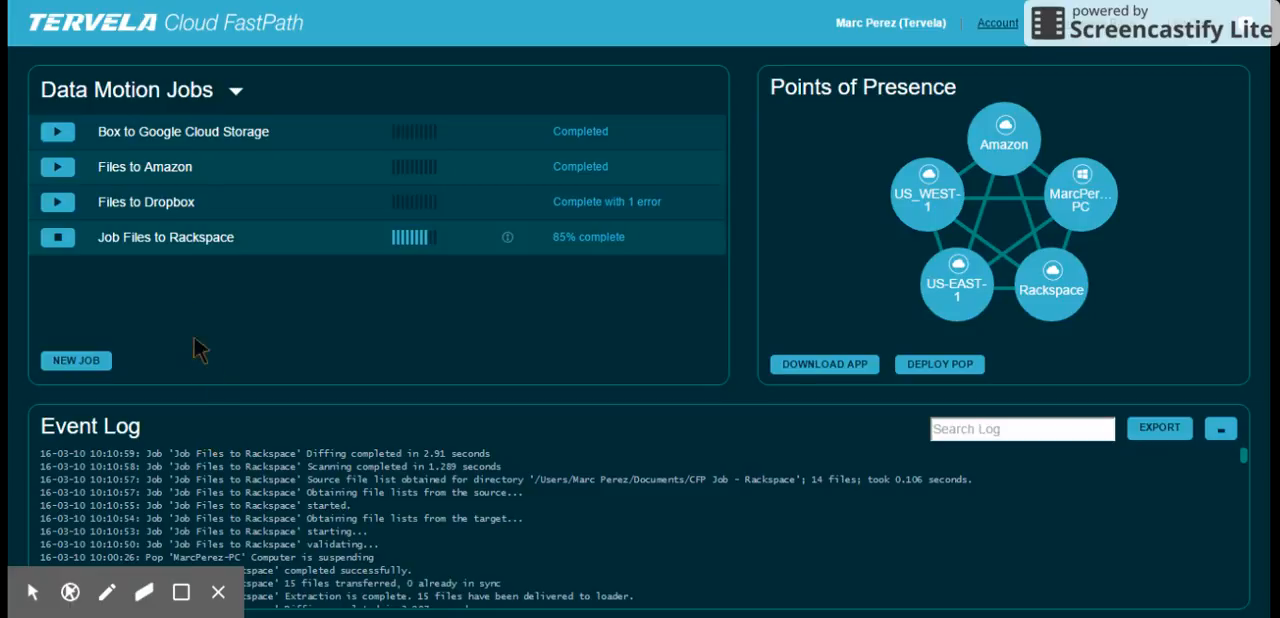
{"action": "mouse_move", "coordinate": [192, 243]}
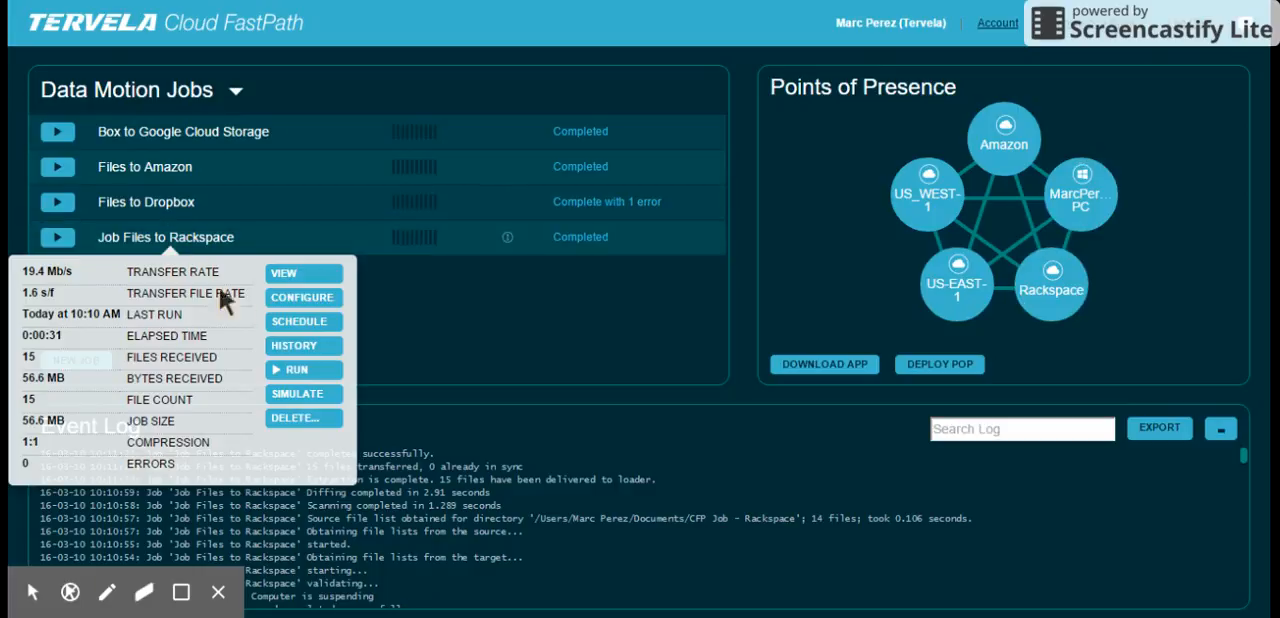
{"action": "left_click", "coordinate": [293, 346]}
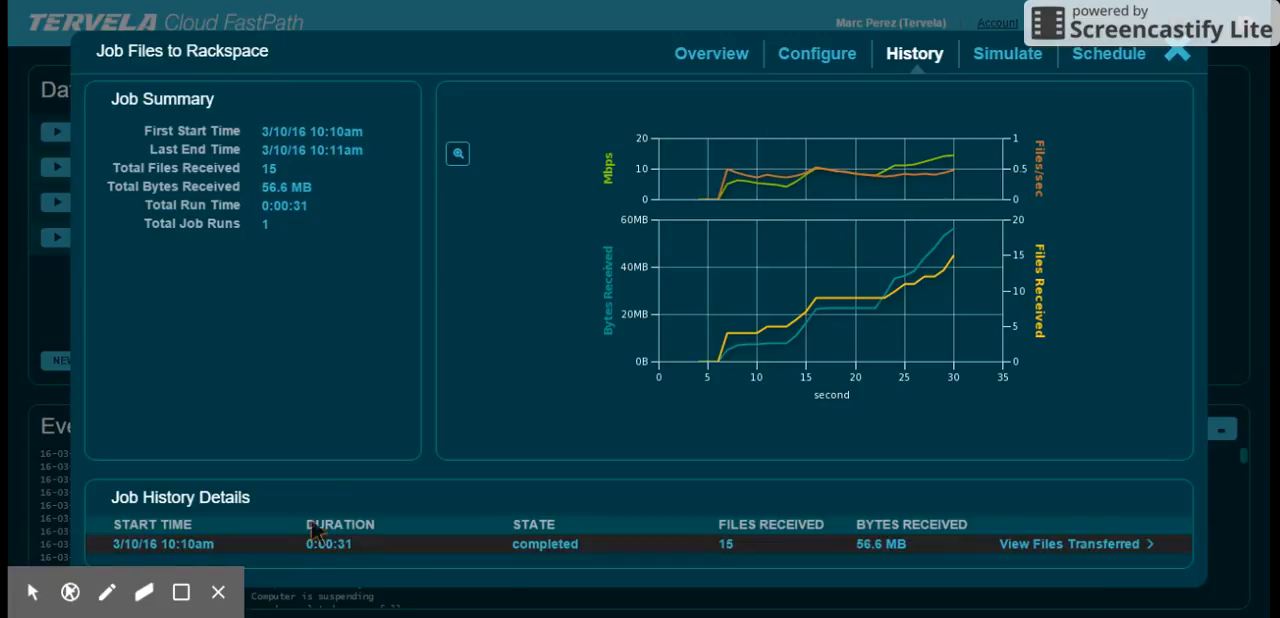
{"action": "left_click", "coordinate": [1168, 57]}
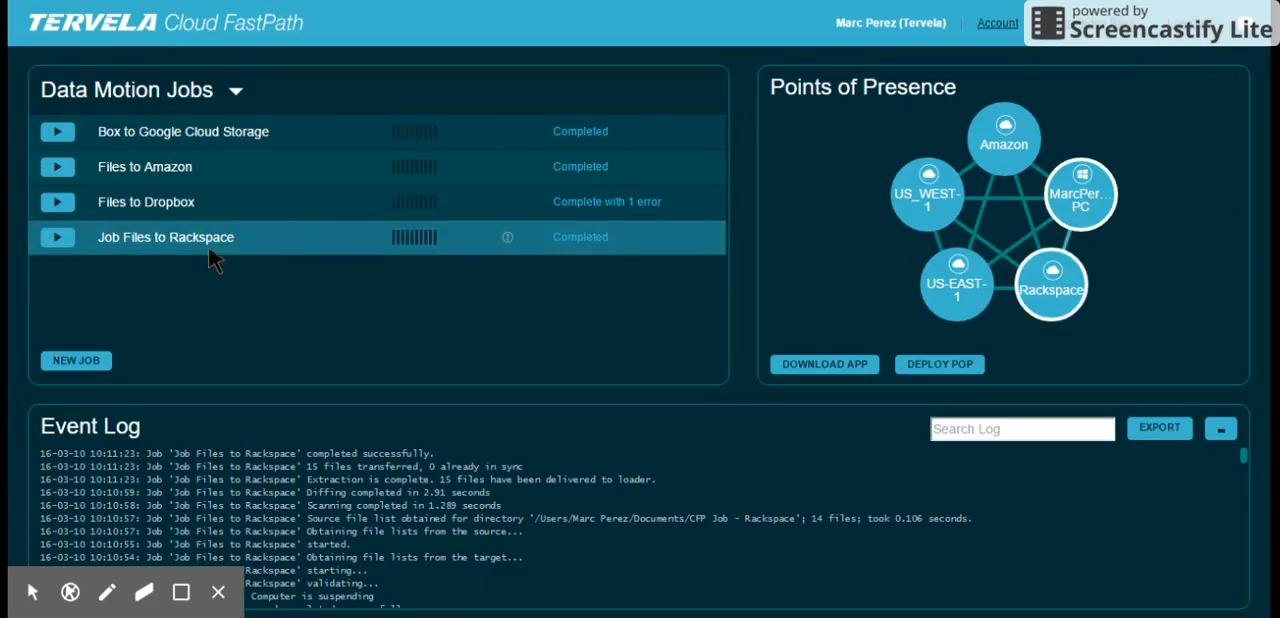